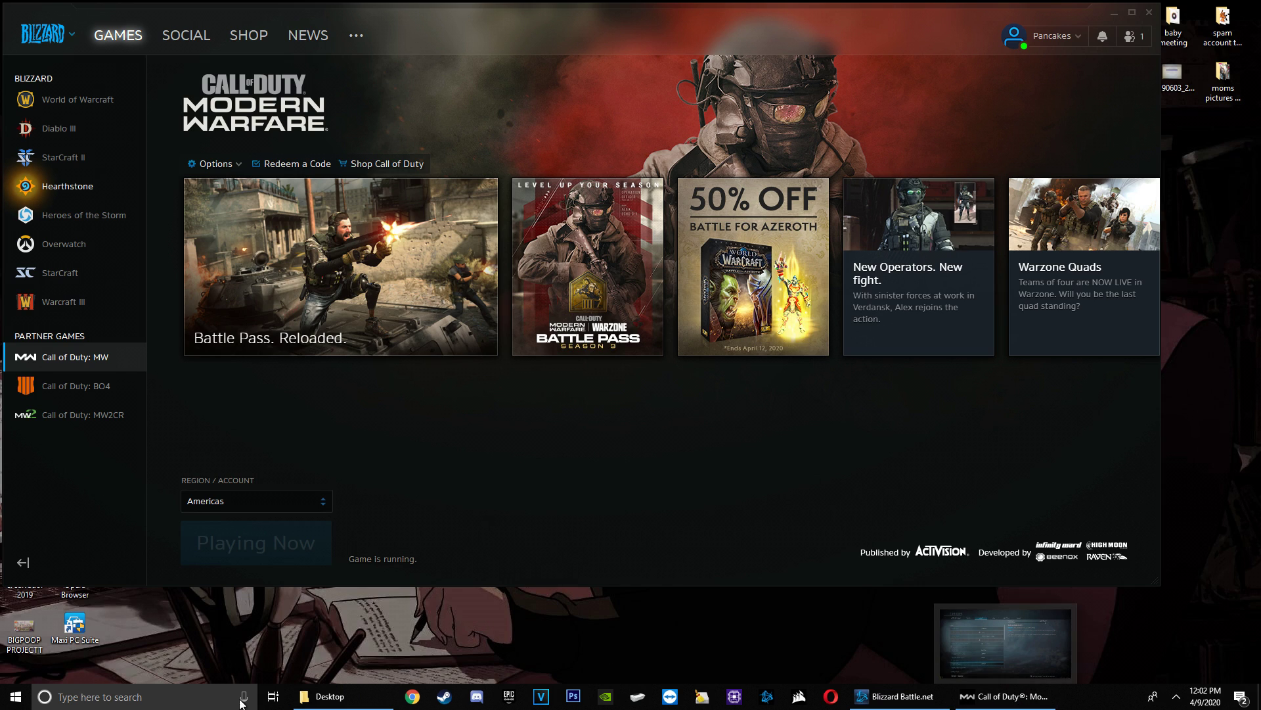
- Find Task Manager through Windows search and launch it
left_click(160, 702)
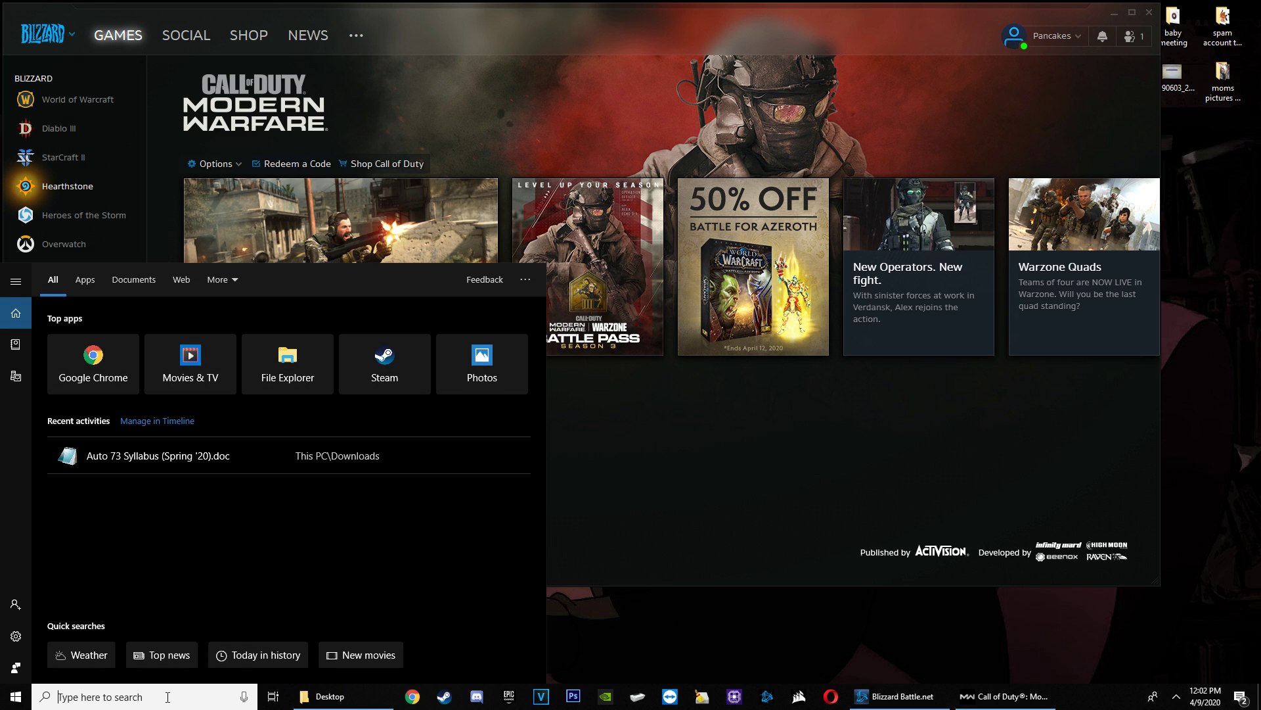
type("tas")
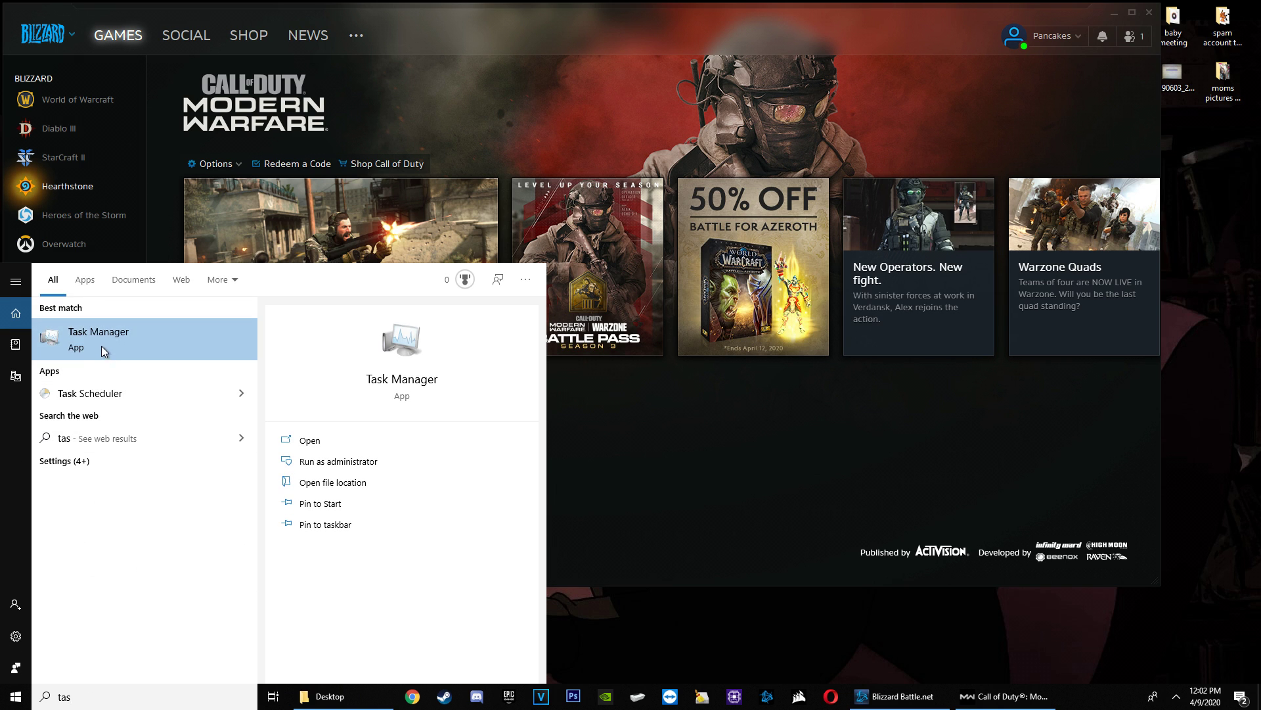
left_click(102, 347)
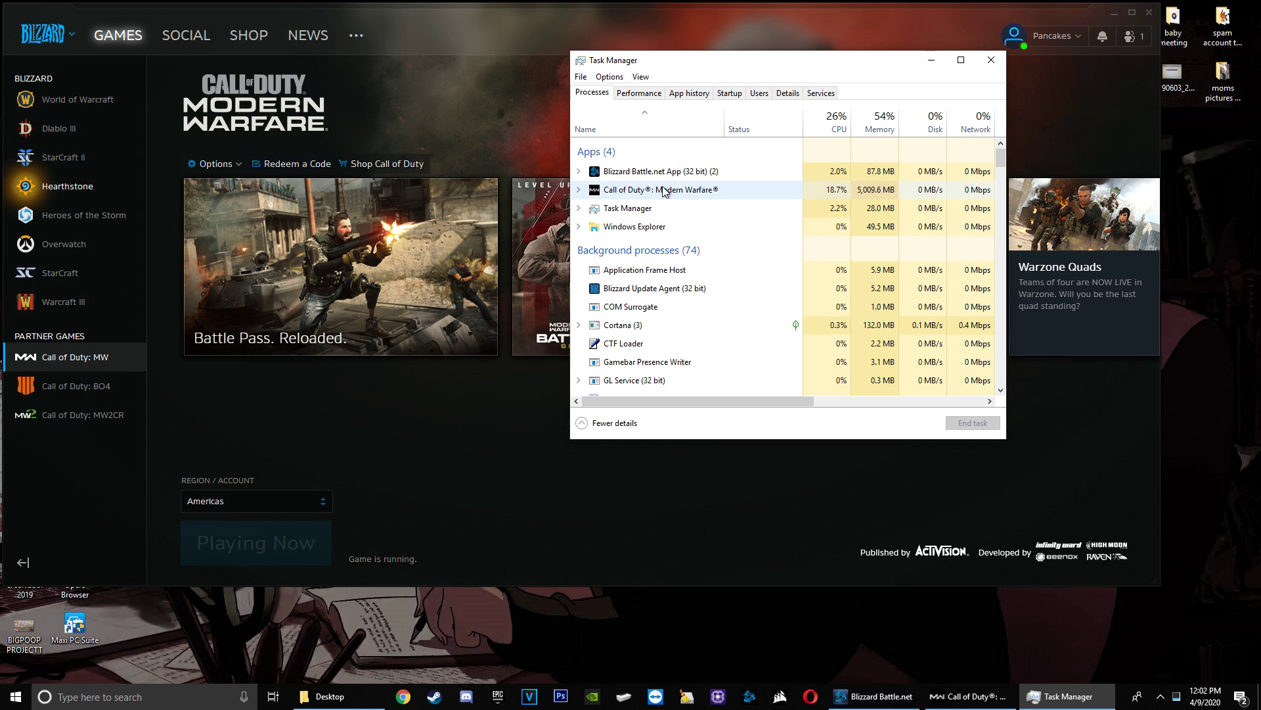
- Set the ModernWarfare.exe process, found via Call of Duty's details, to High priority
left_click(663, 190)
right_click(653, 192)
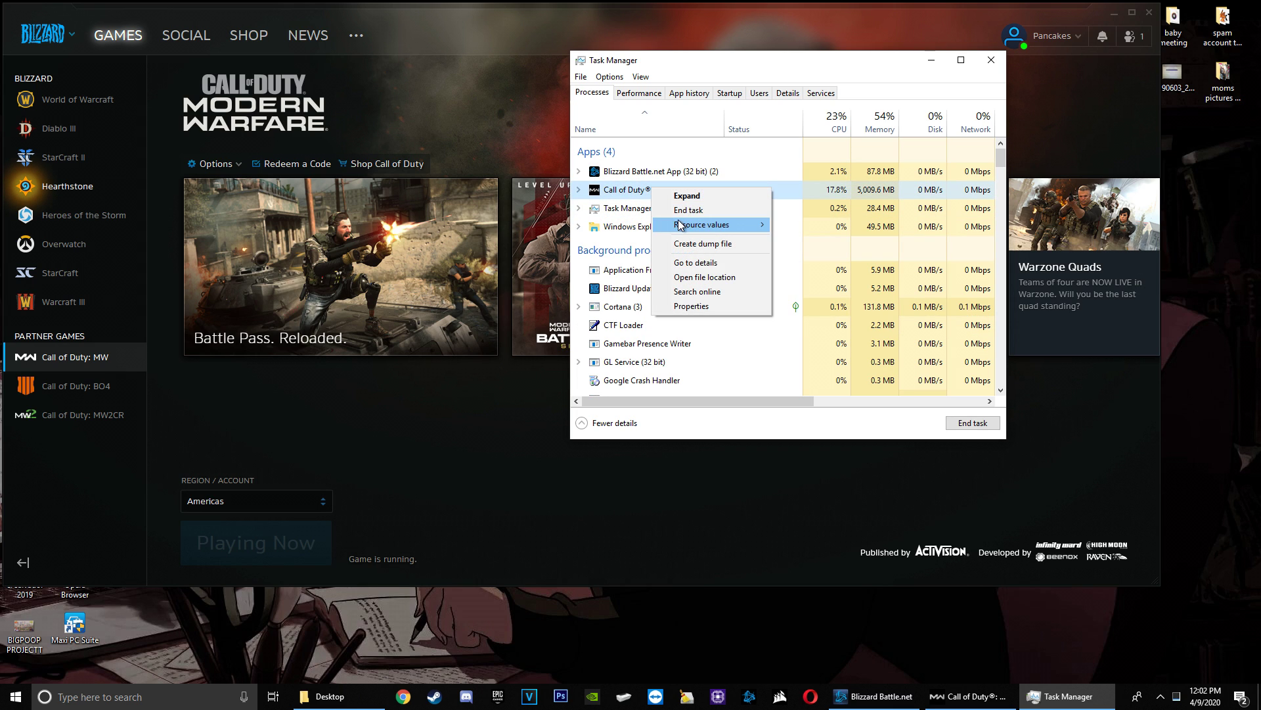
left_click(687, 266)
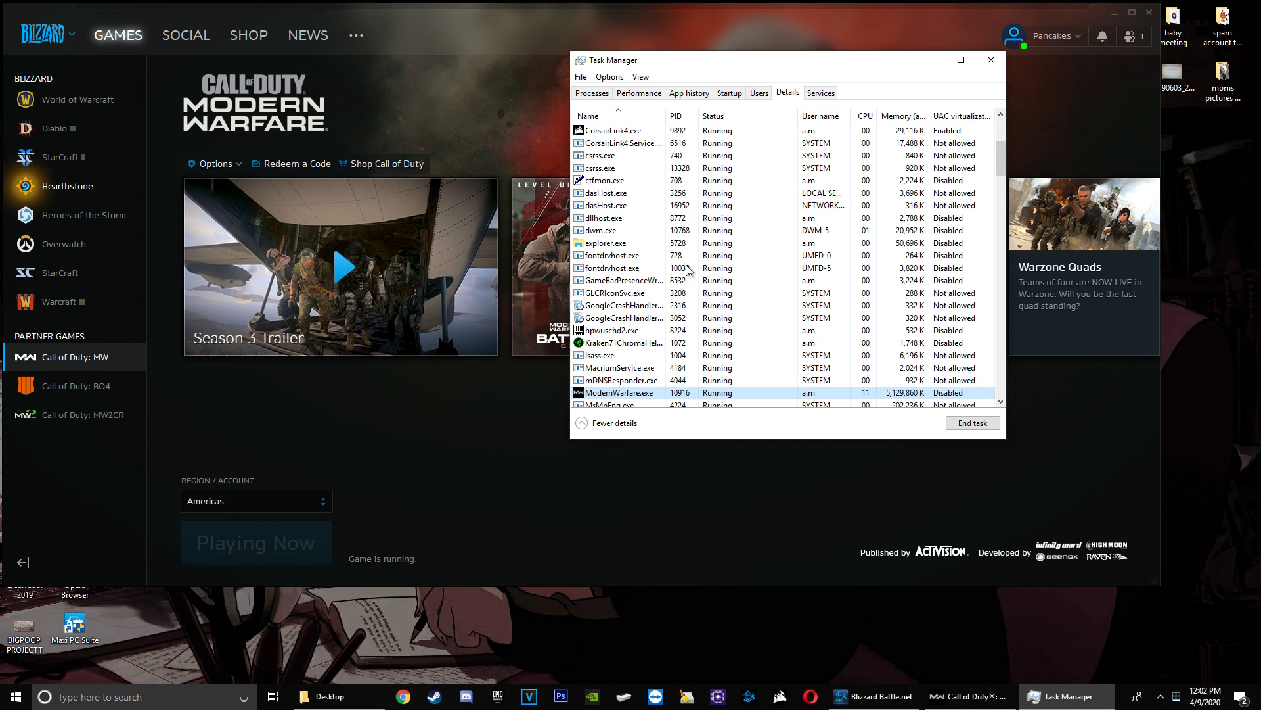
right_click(624, 397)
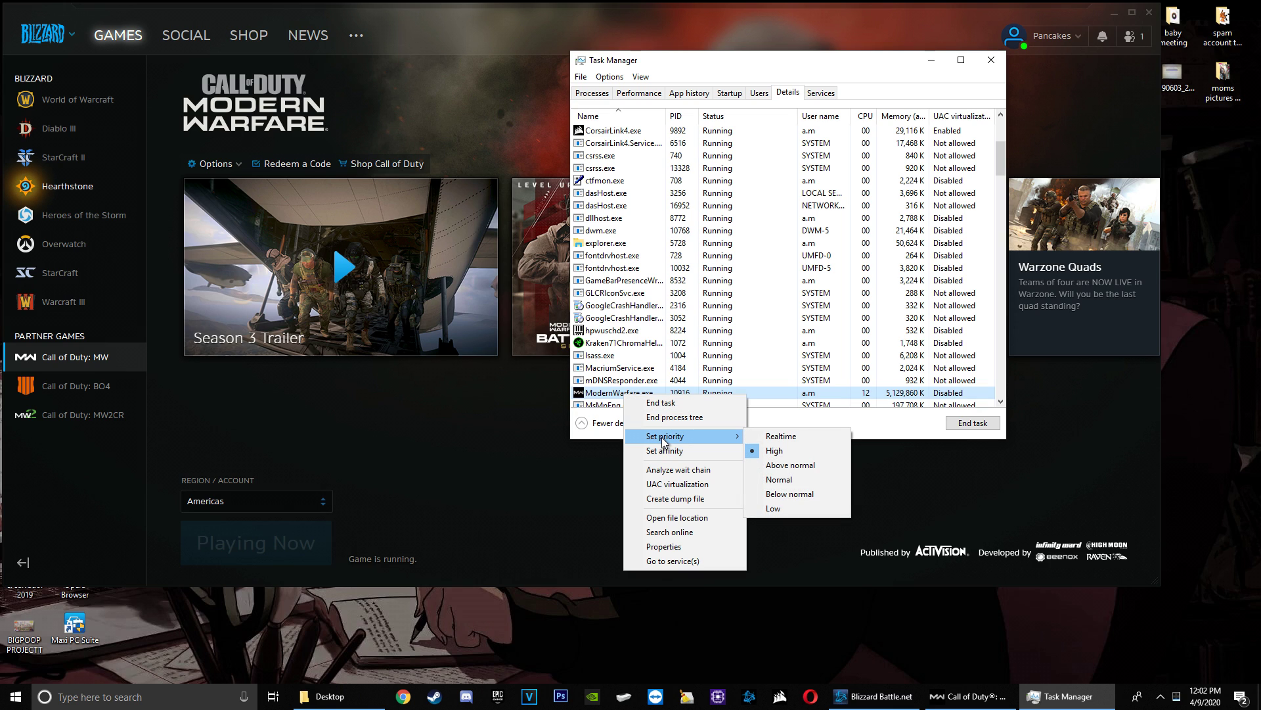
mouse_move(680, 435)
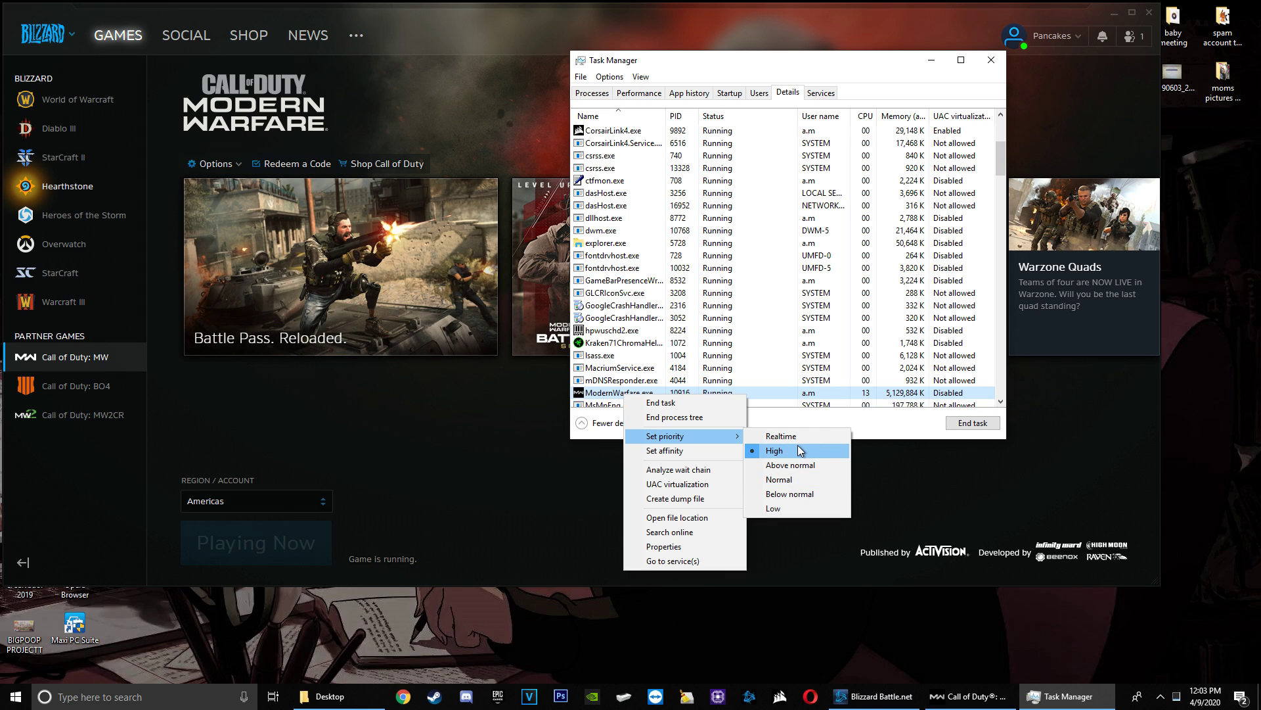
left_click(991, 61)
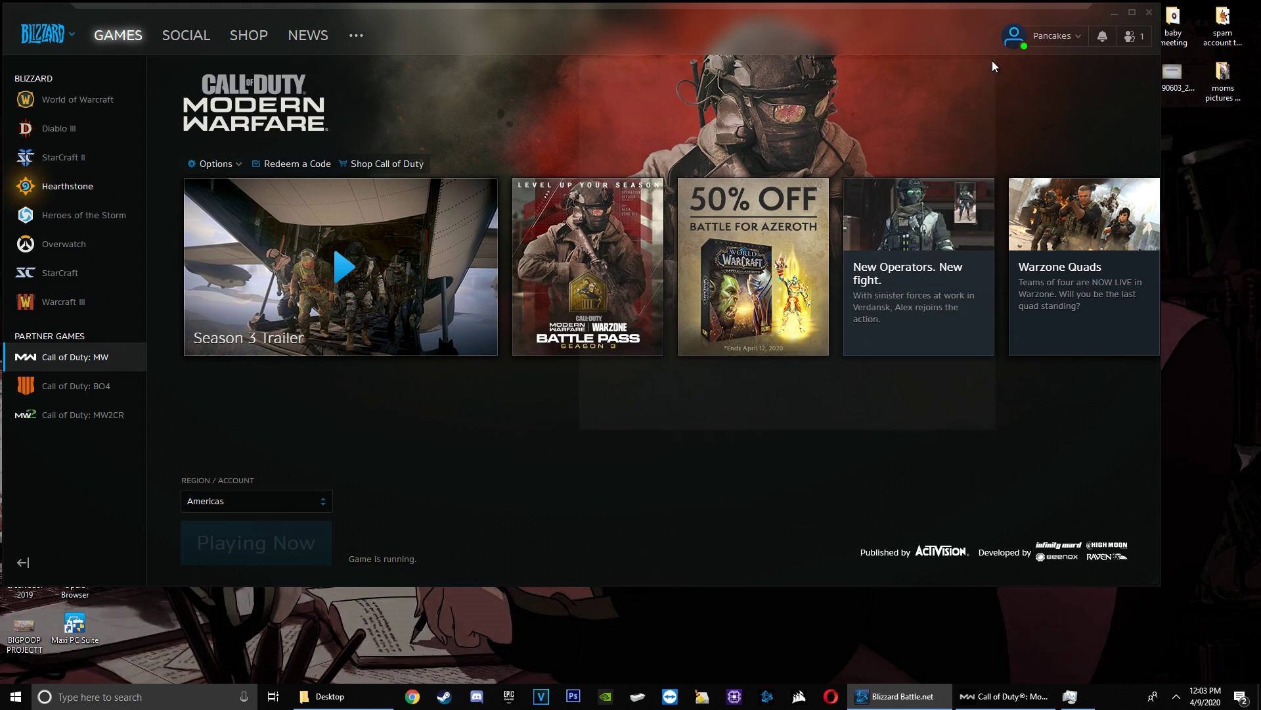
right_click(1193, 365)
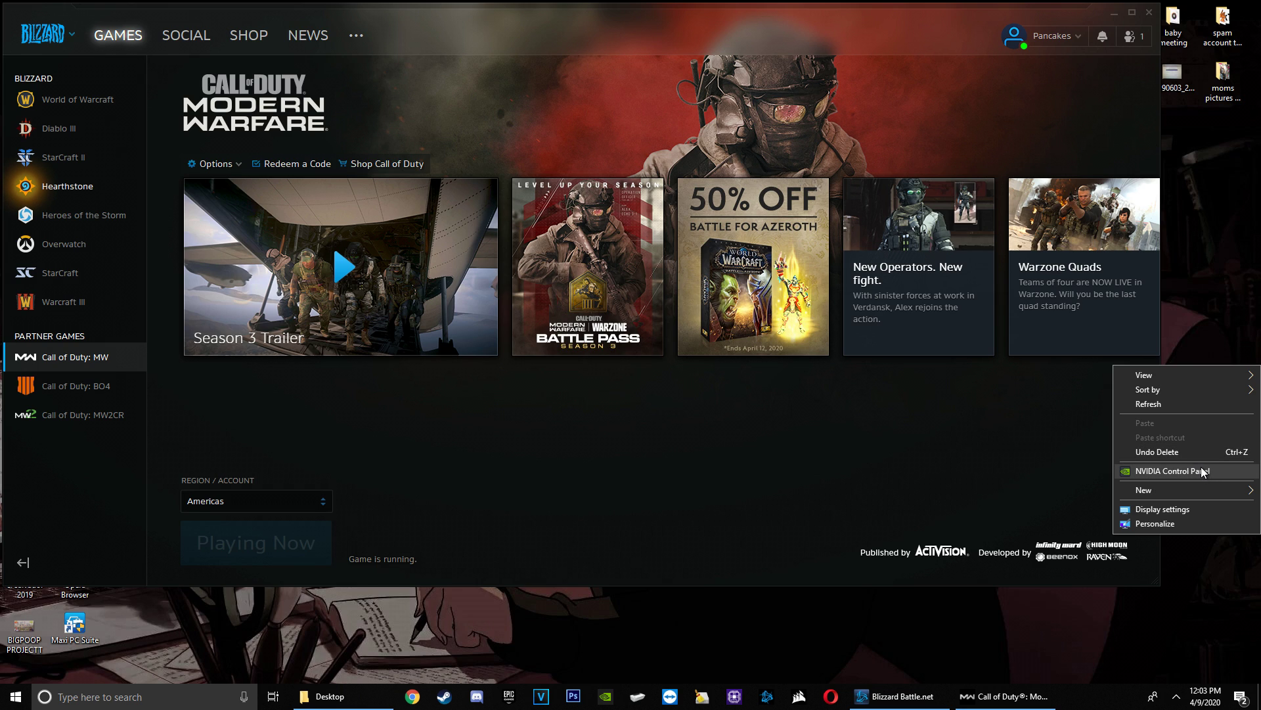
left_click(598, 702)
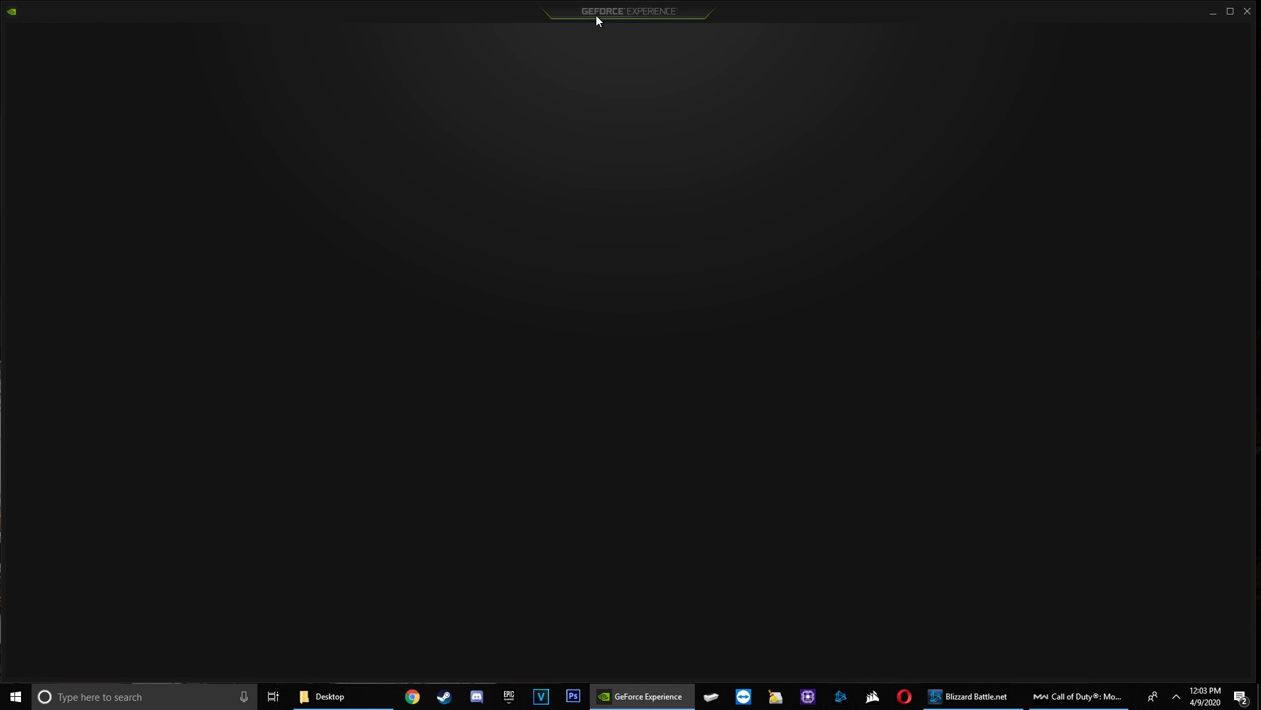
left_click(125, 37)
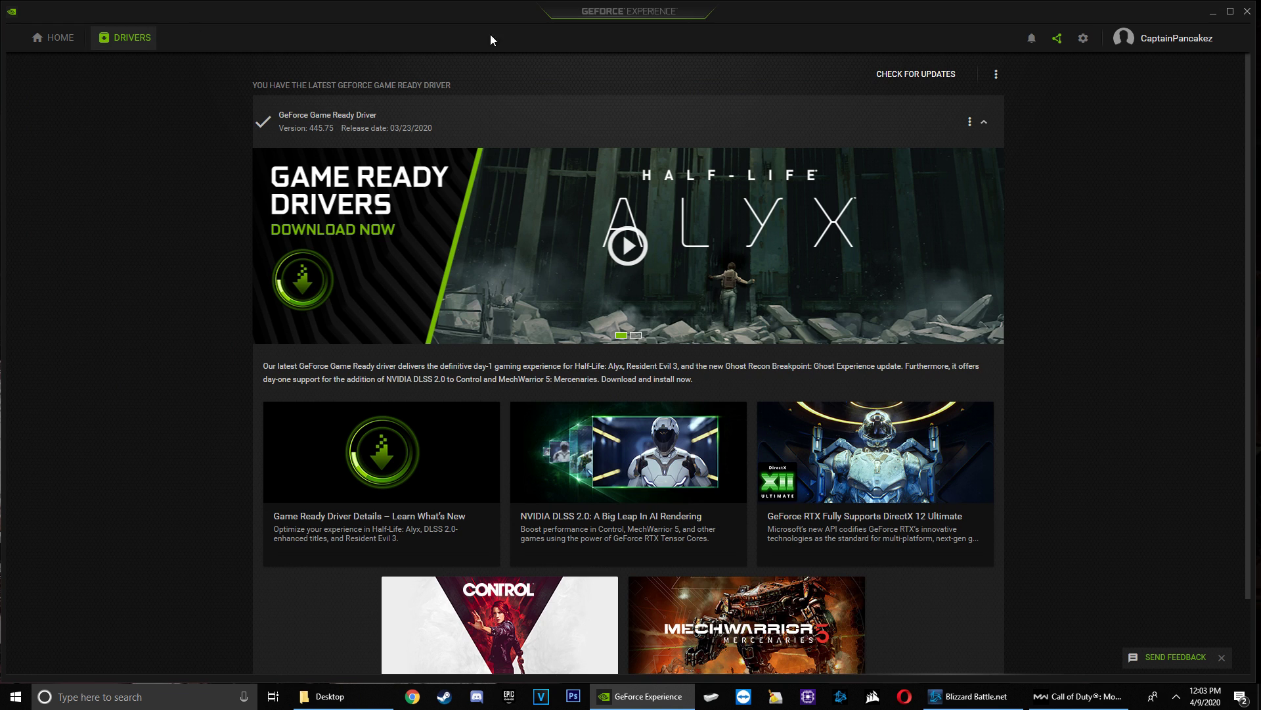
left_click(867, 74)
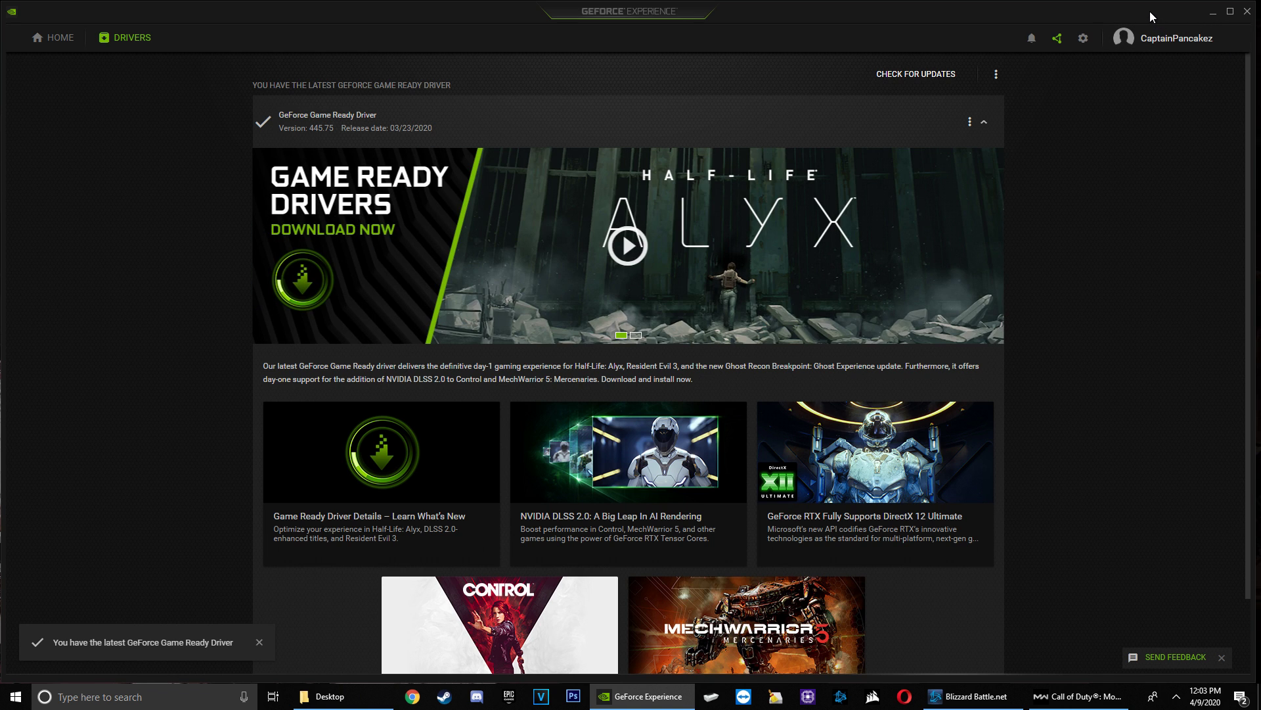
left_click(1247, 13)
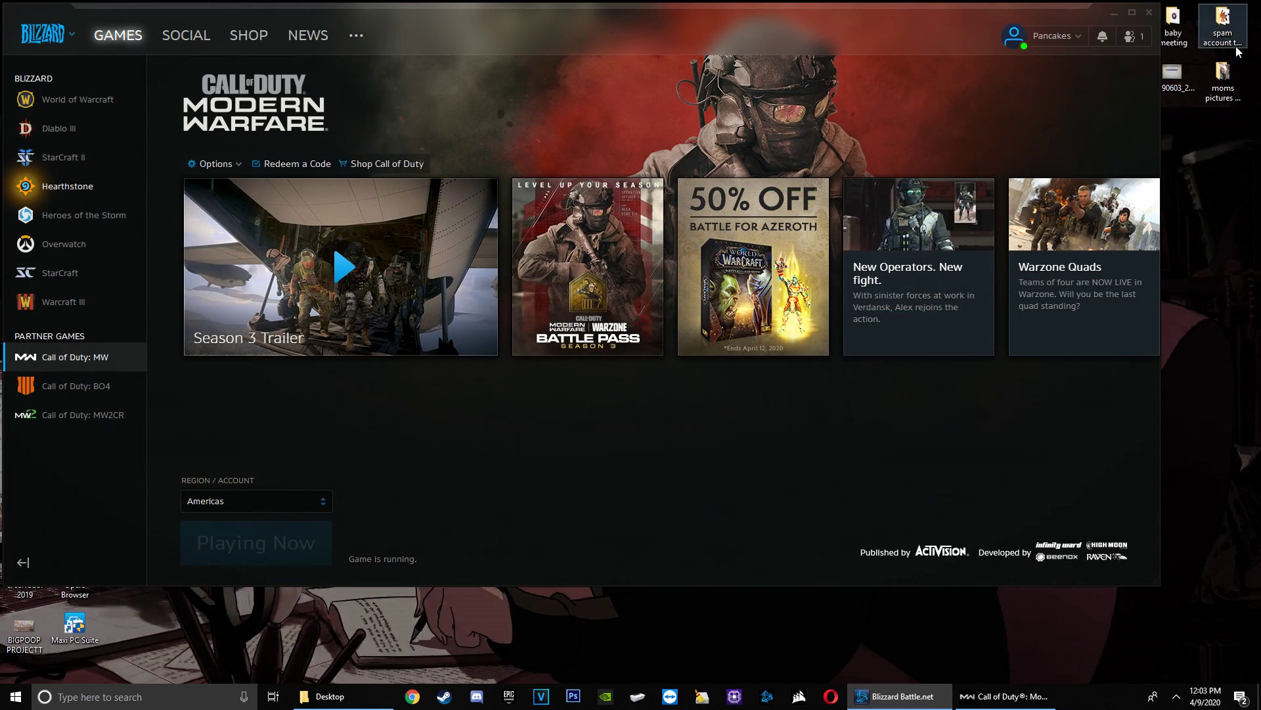
- In NVIDIA Control Panel, set the PhysX processor to GeForce GTX 1080, apply, and close
right_click(1186, 332)
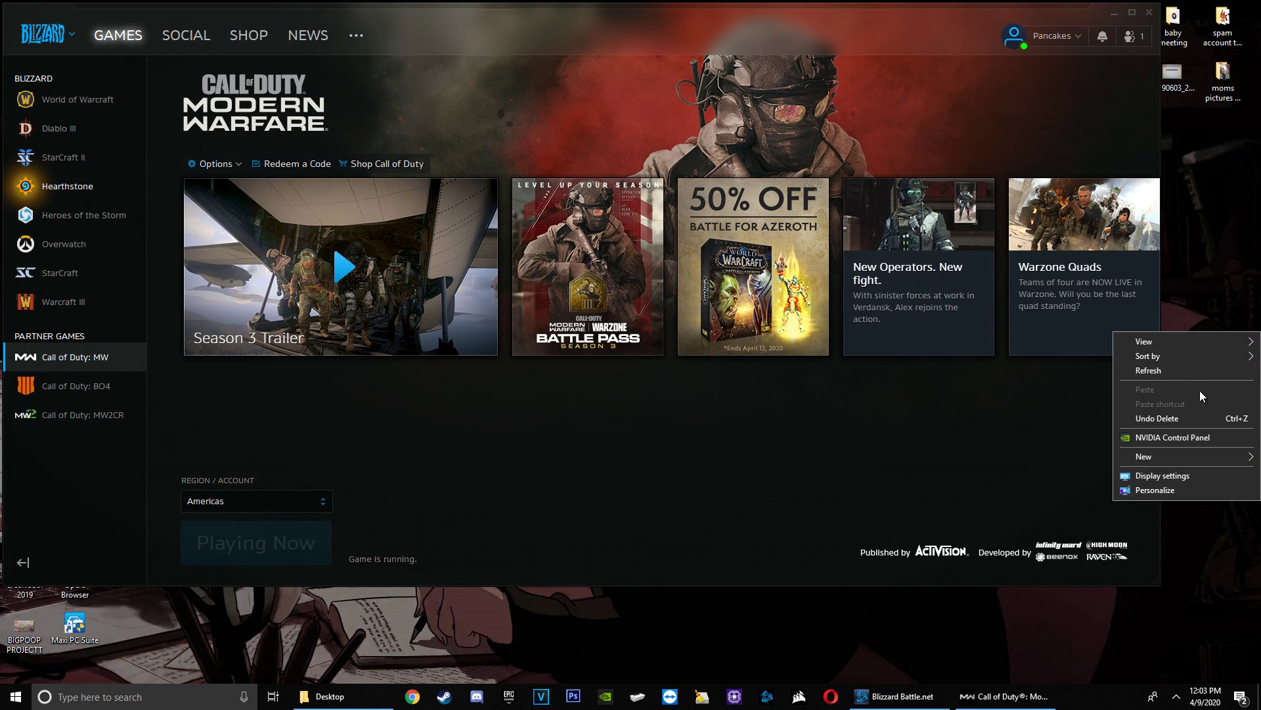
left_click(1209, 439)
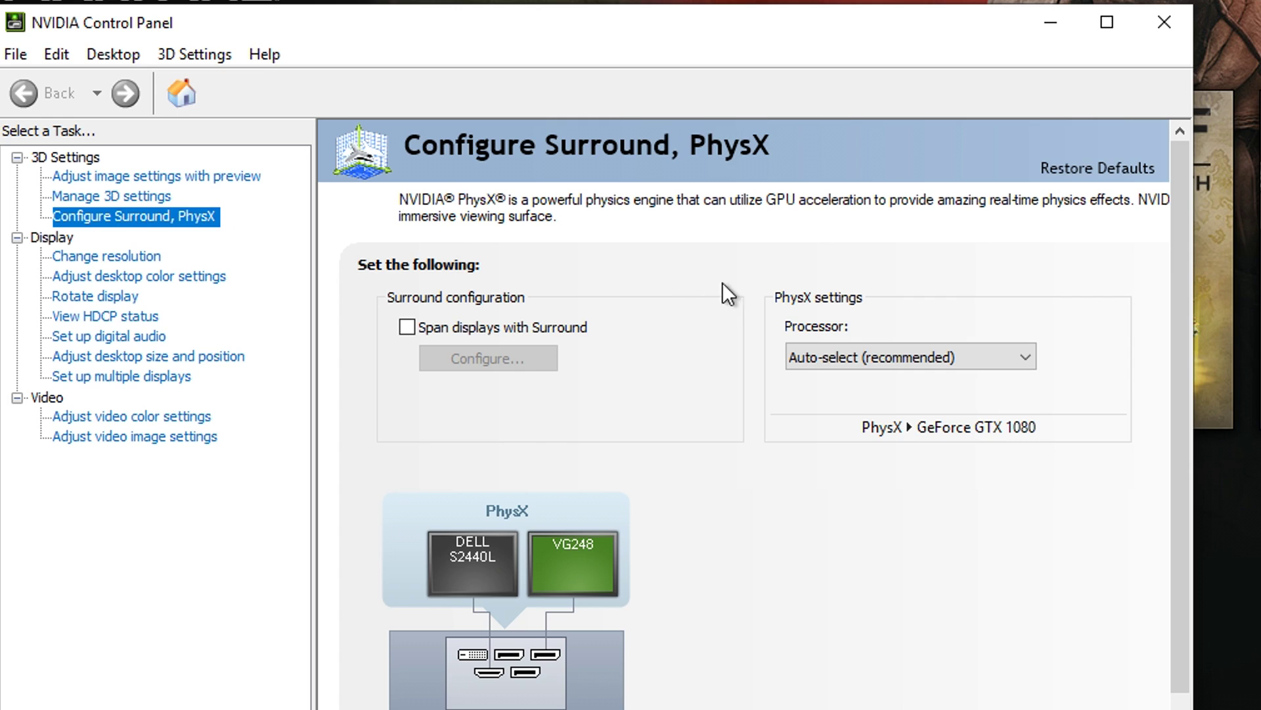
left_click(846, 360)
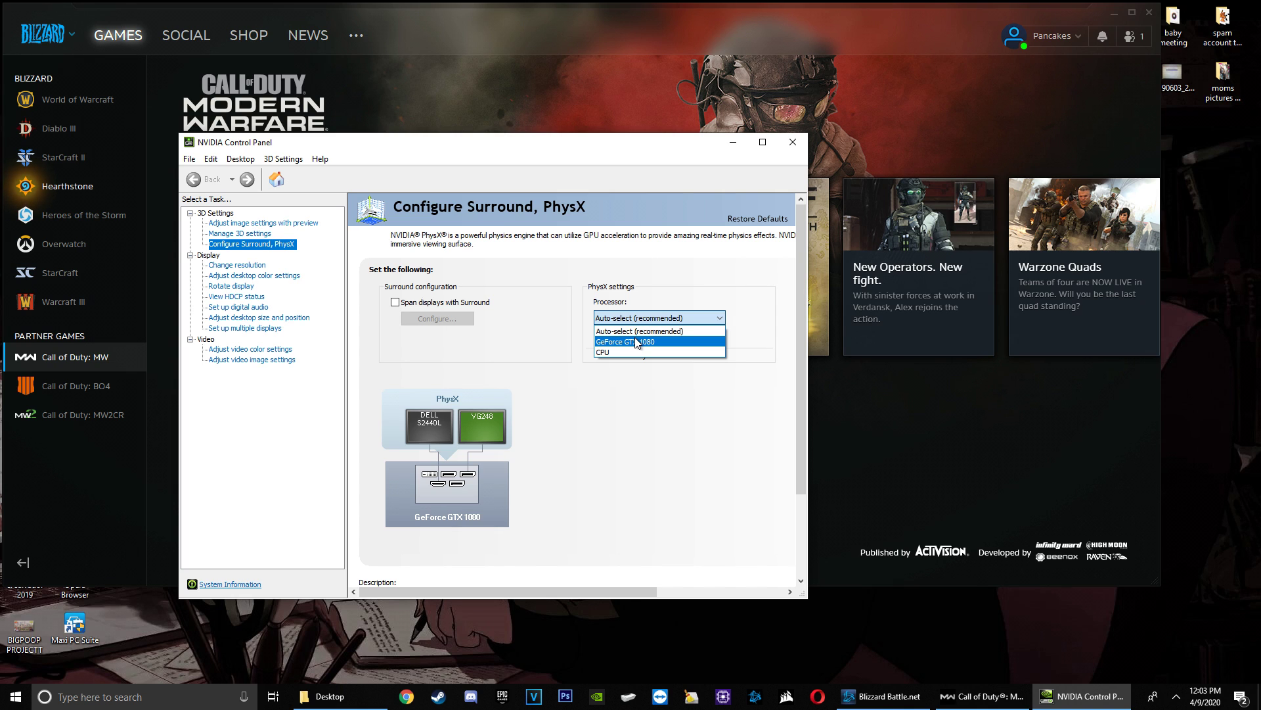
left_click(637, 342)
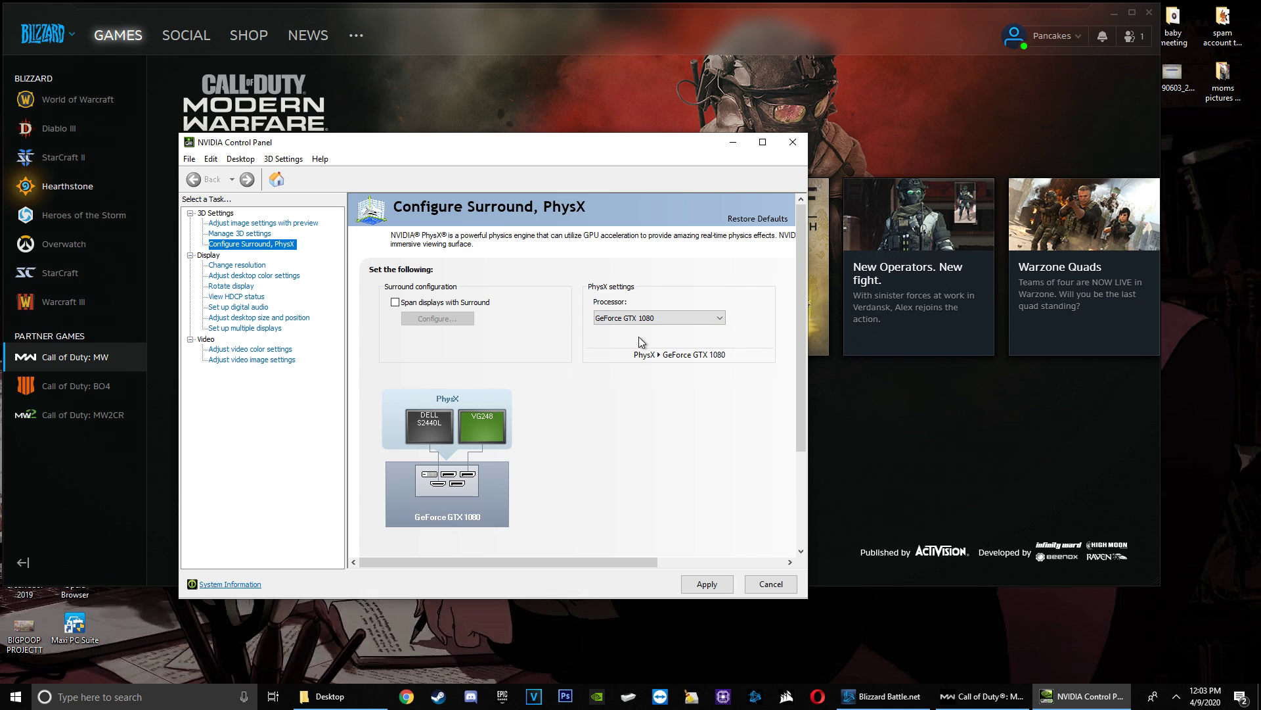
left_click(716, 582)
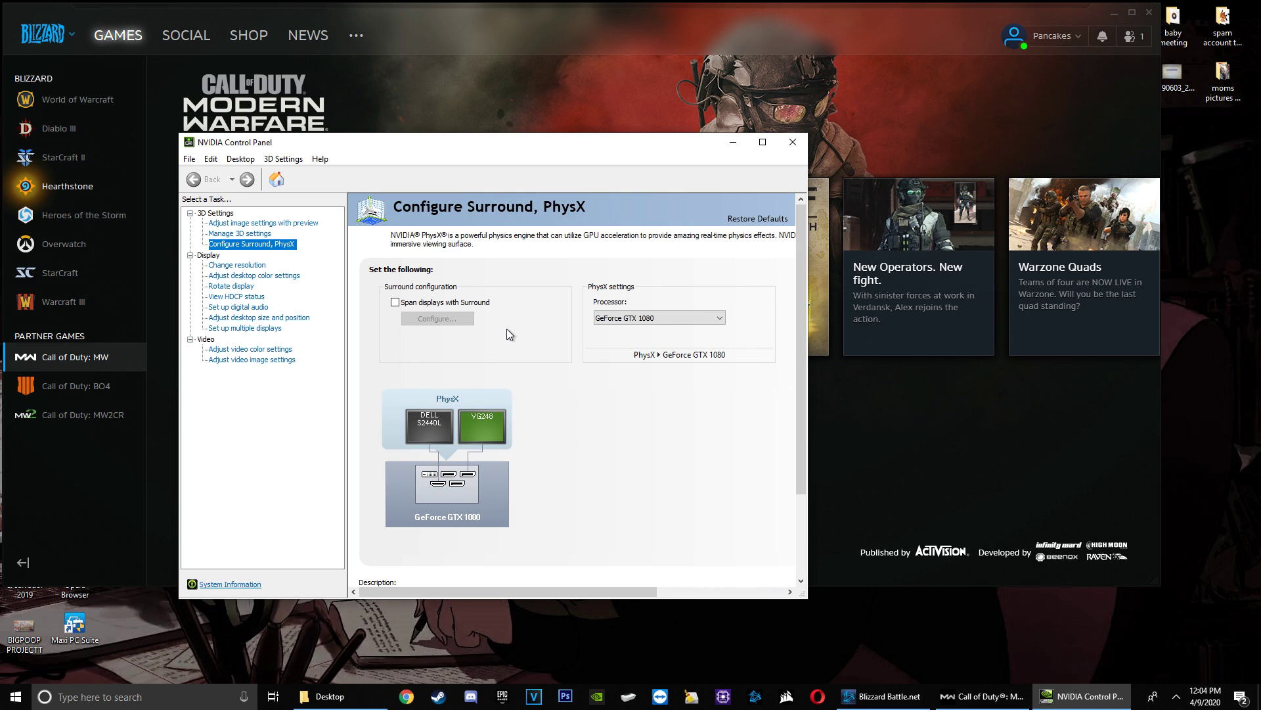
left_click(787, 146)
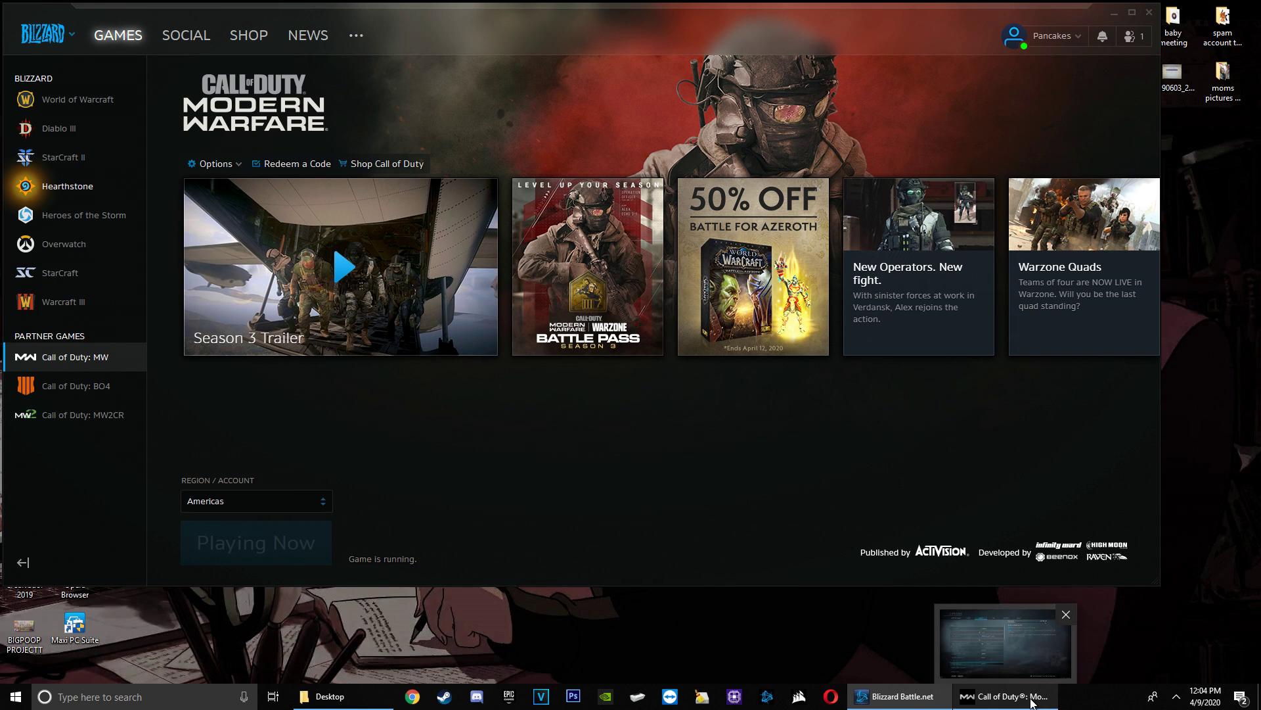
- Switch Modern Warfare's graphics Display Mode from Windowed to Fullscreen Borderless and apply
left_click(1032, 703)
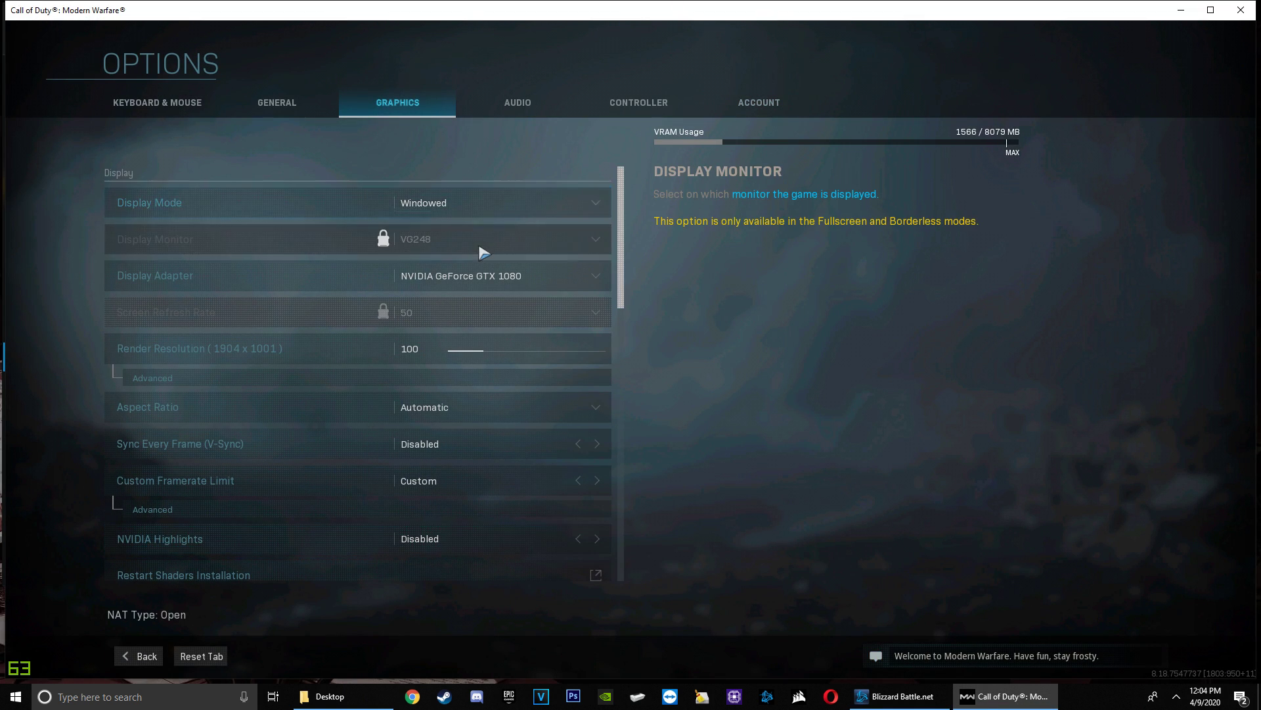
left_click(490, 217)
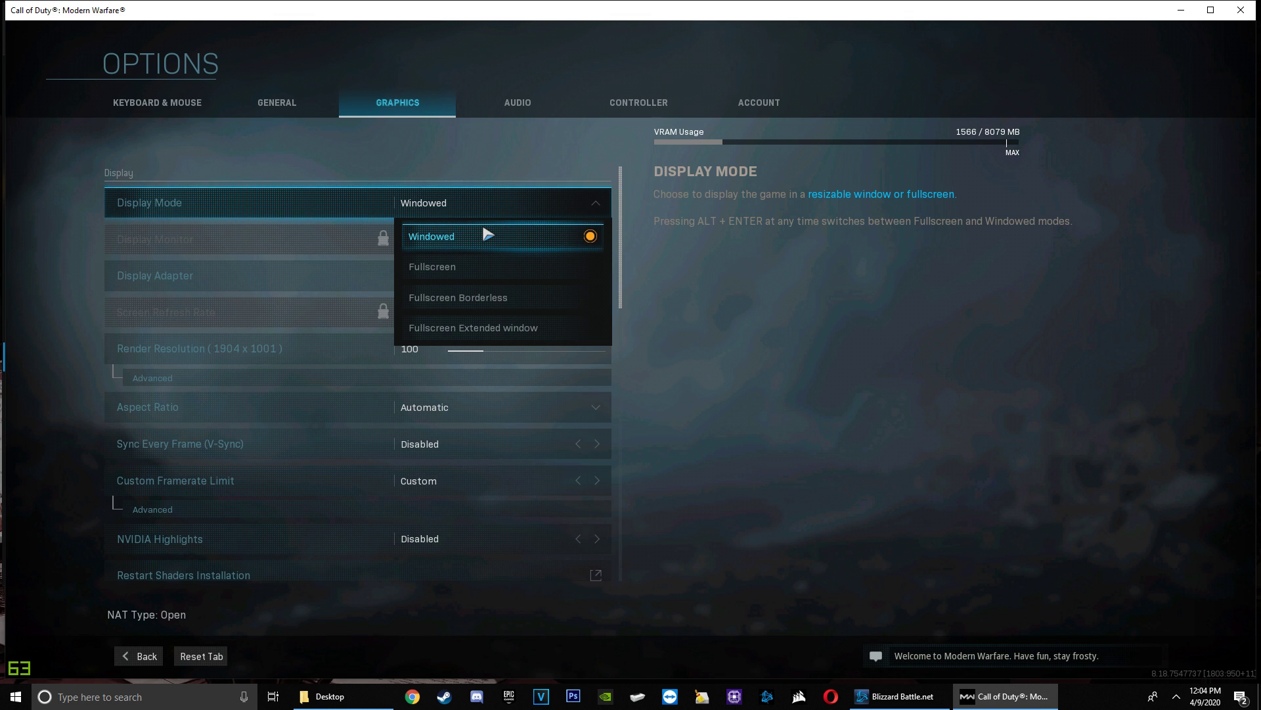
left_click(514, 298)
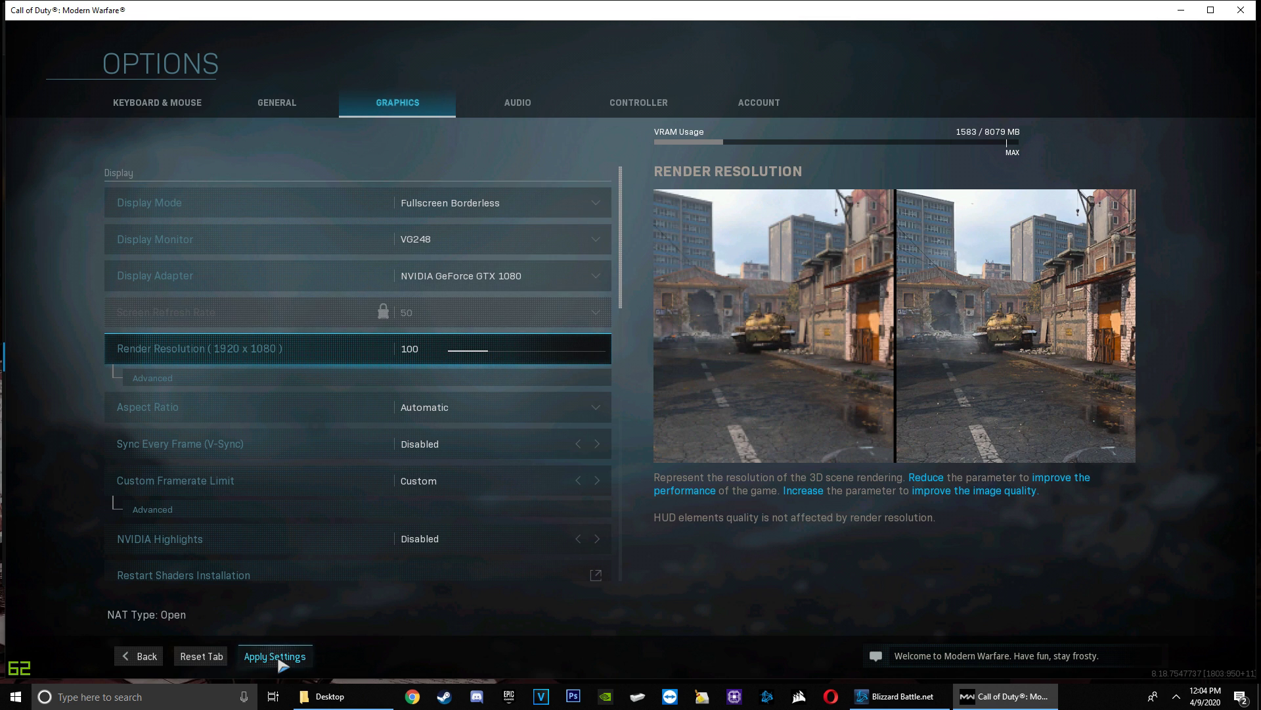
left_click(276, 656)
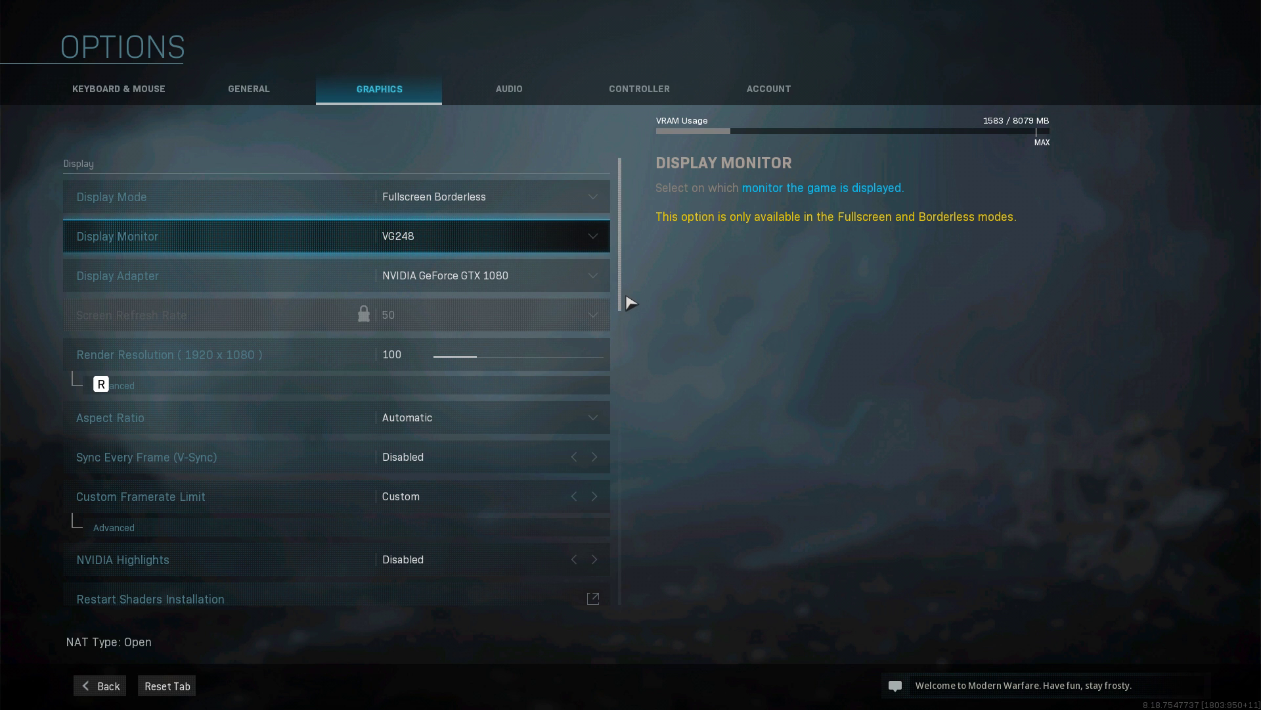
- Cycle Texture Resolution through High, Low and Very Low under Details & Textures, ending on Normal
left_click_drag(626, 302, 642, 460)
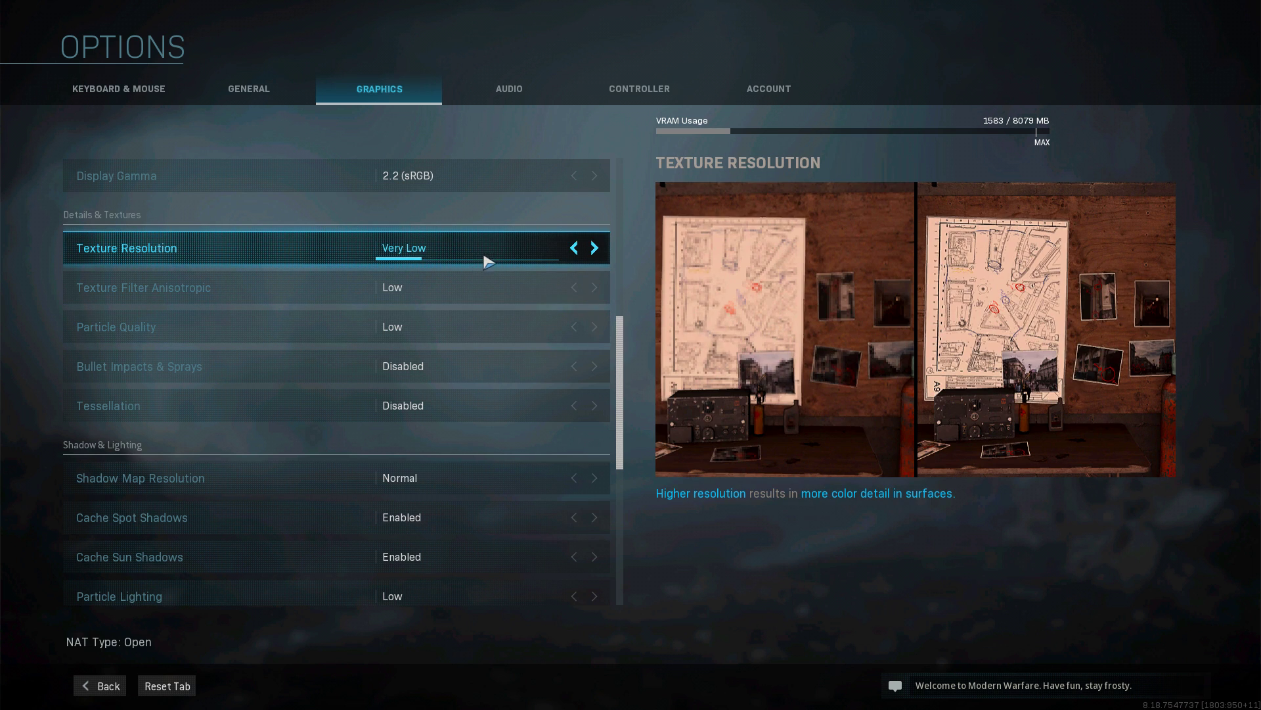
left_click(595, 249)
left_click(594, 249)
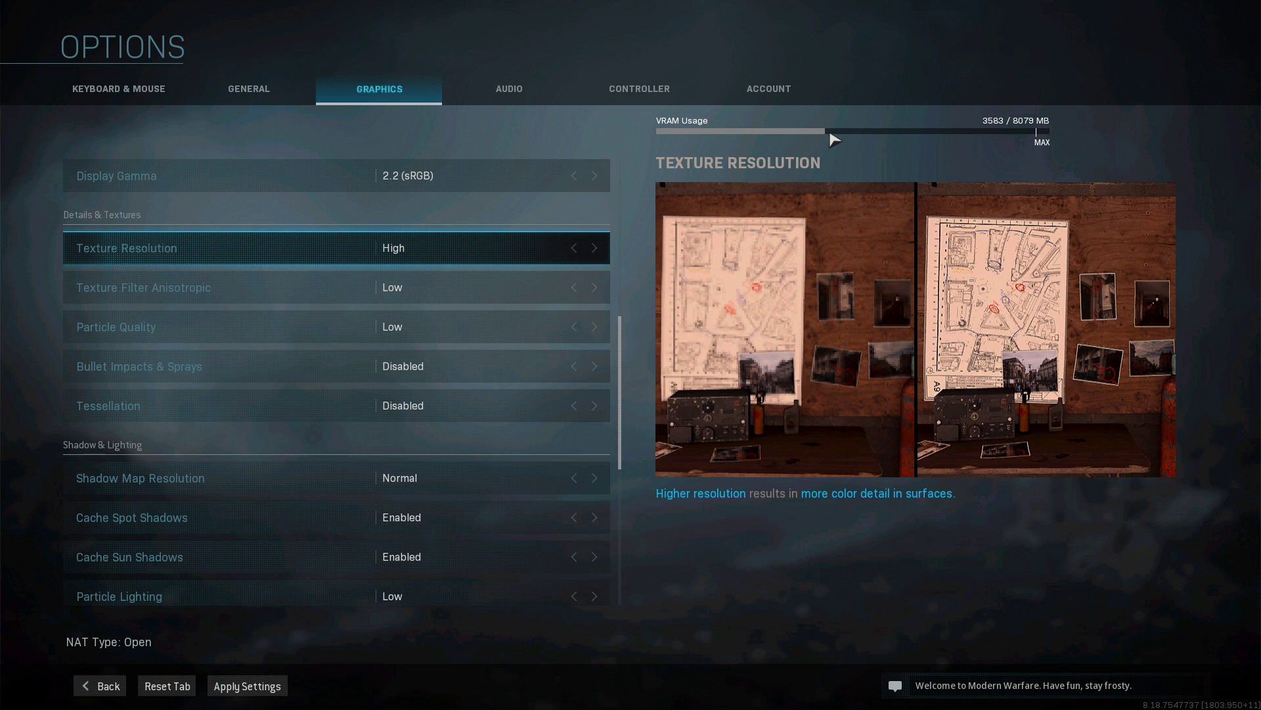
key("Left")
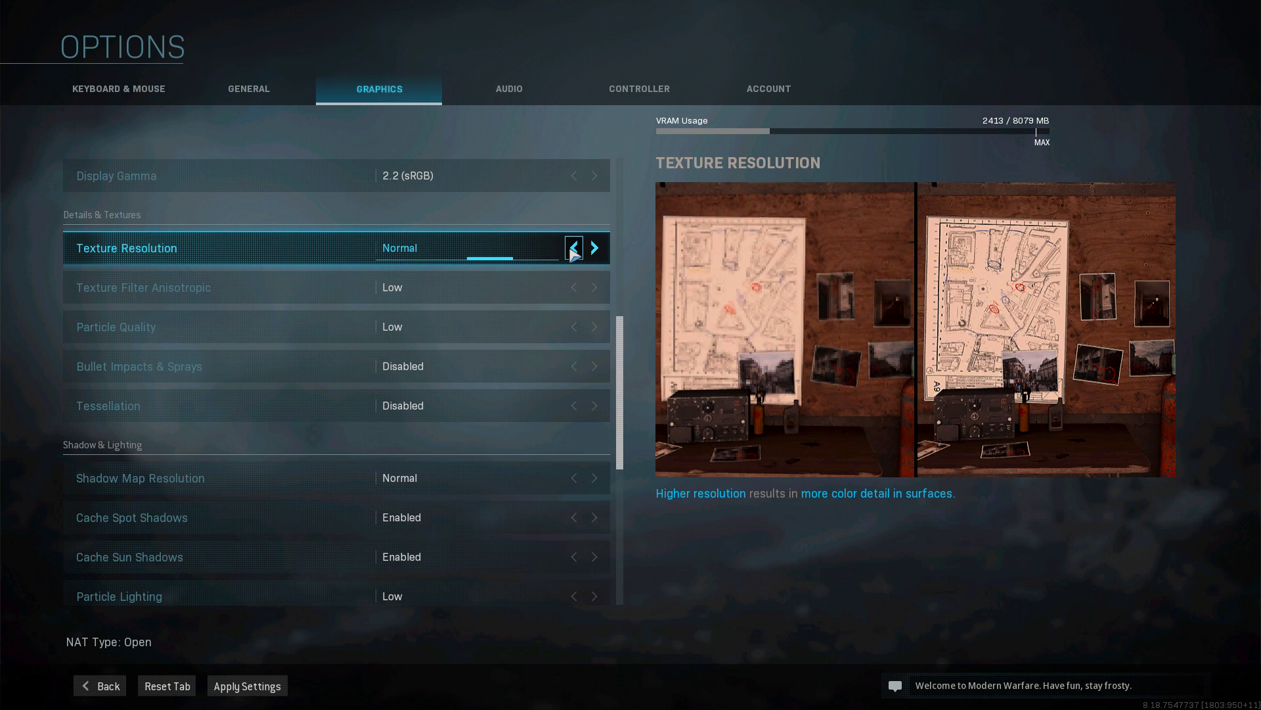
key("Left")
left_click(595, 249)
left_click(574, 249)
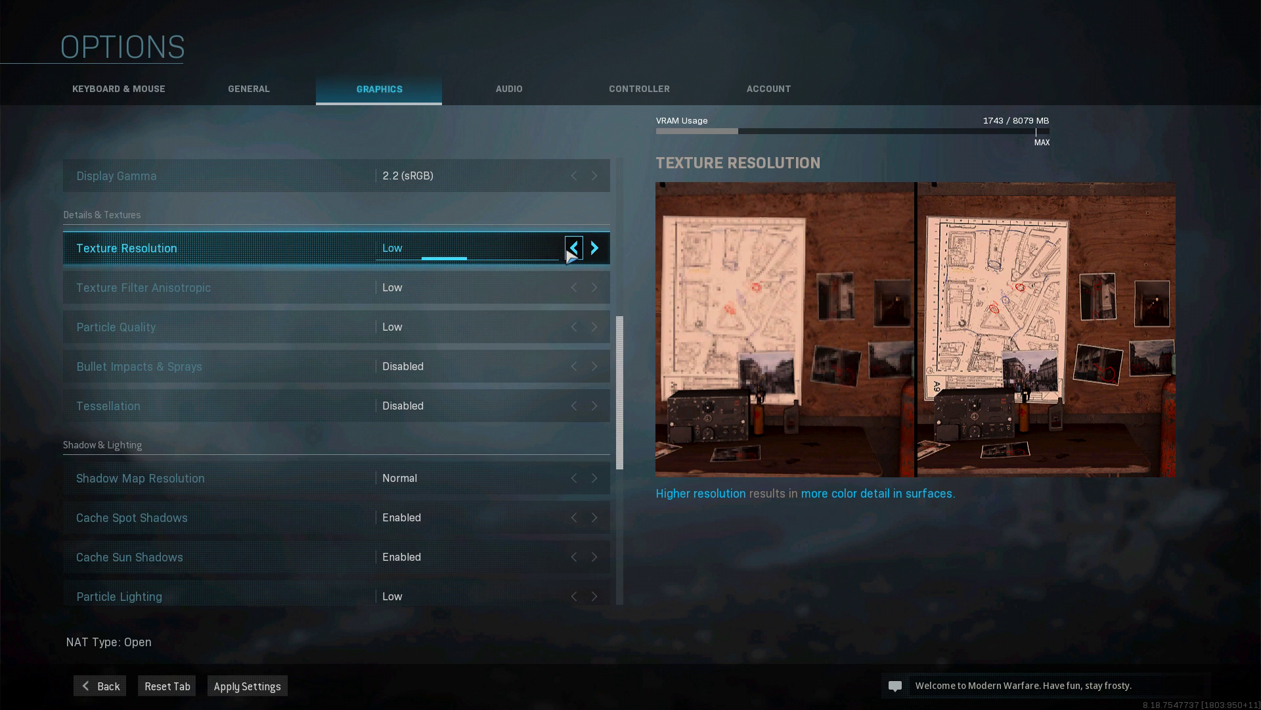
left_click(569, 251)
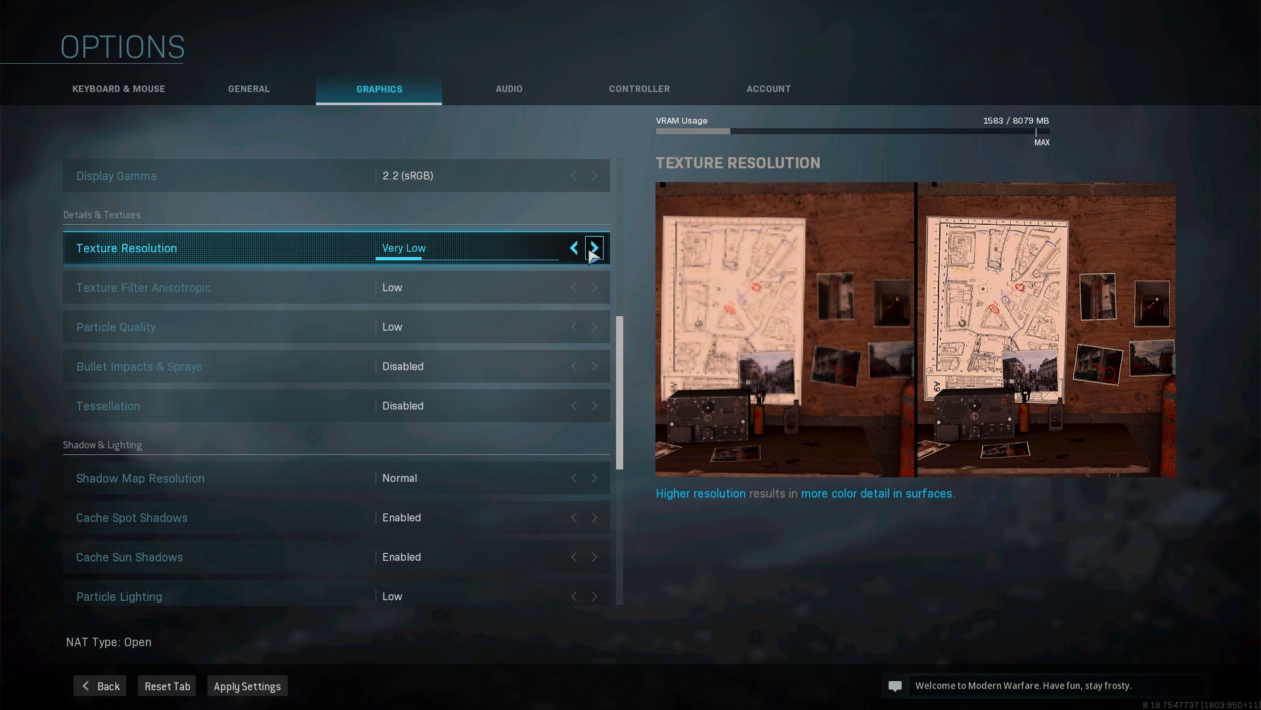
left_click(592, 248)
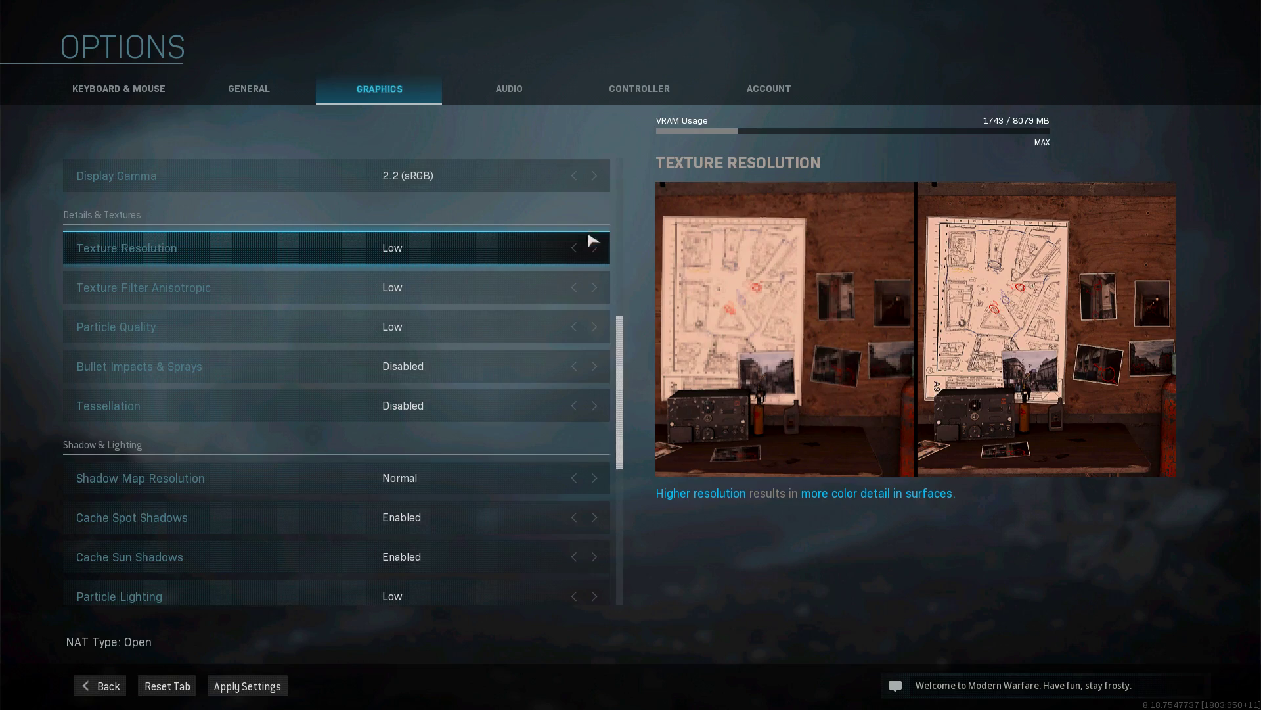
left_click(574, 249)
left_click(594, 249)
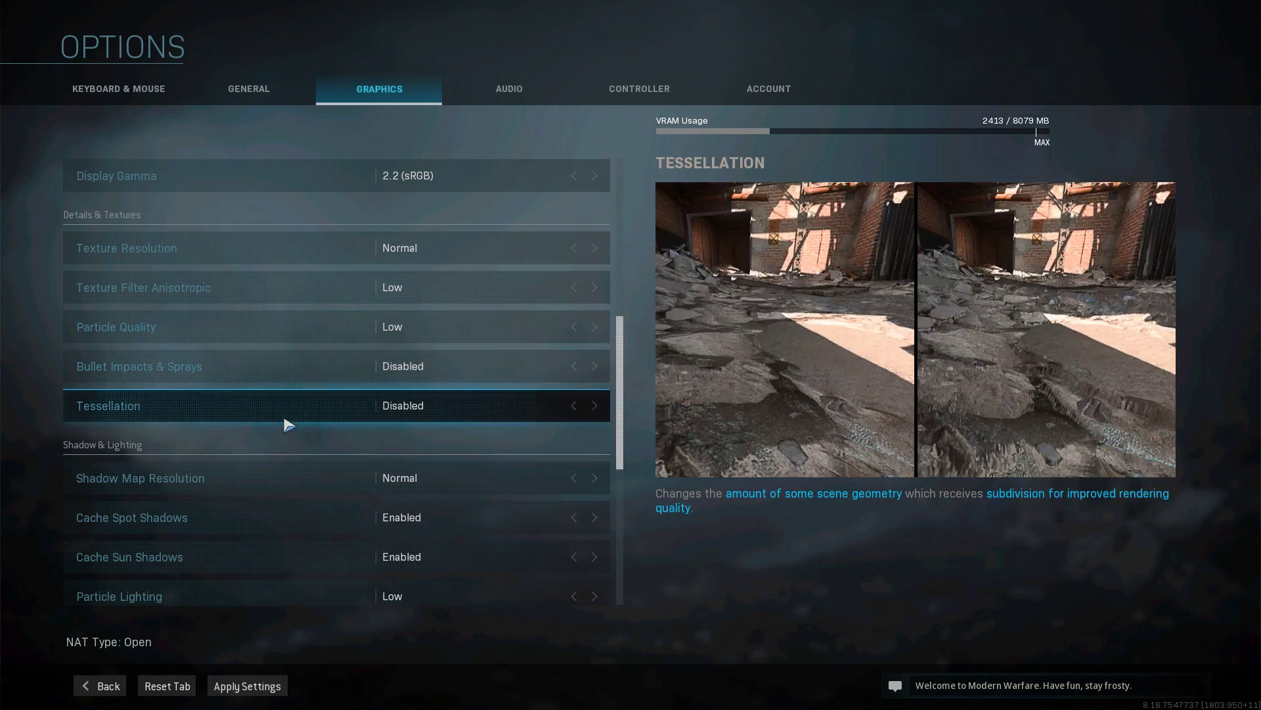